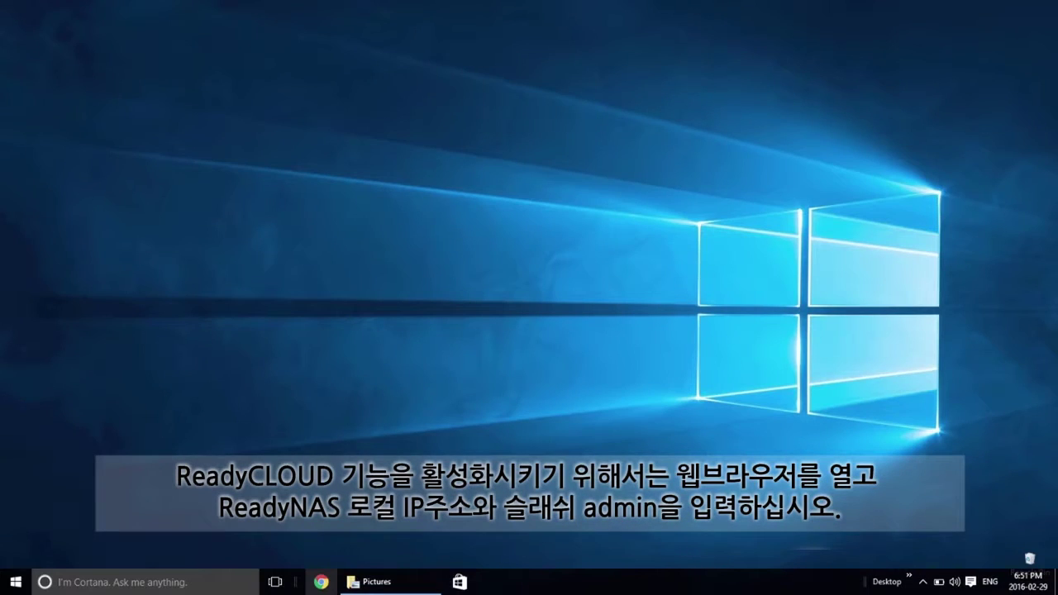
Launch Chrome and load the ReadyNAS admin page at 192.168.0.138/admin
left_click(320, 582)
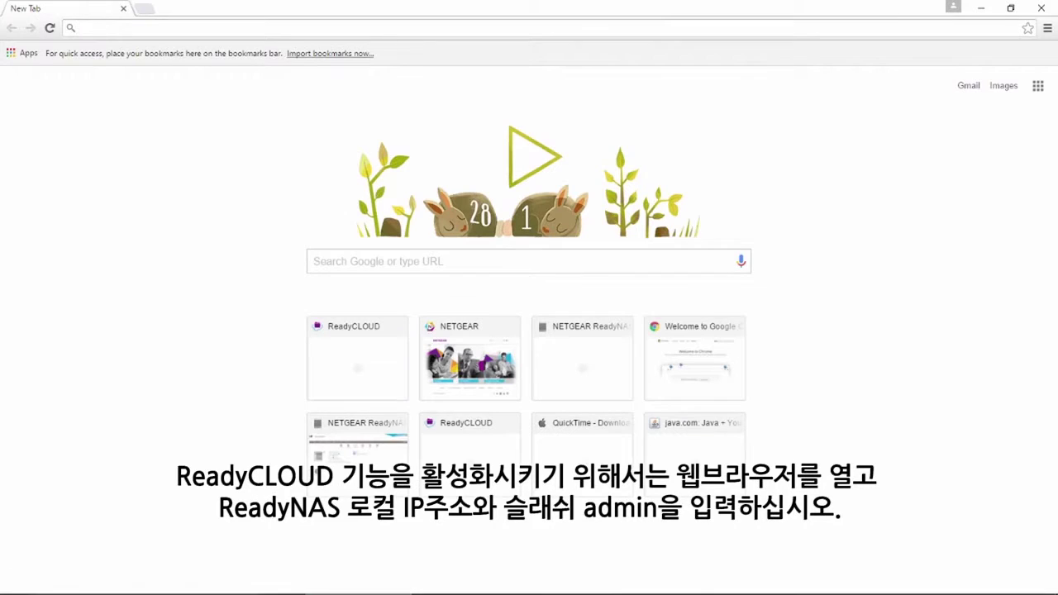
left_click(109, 28)
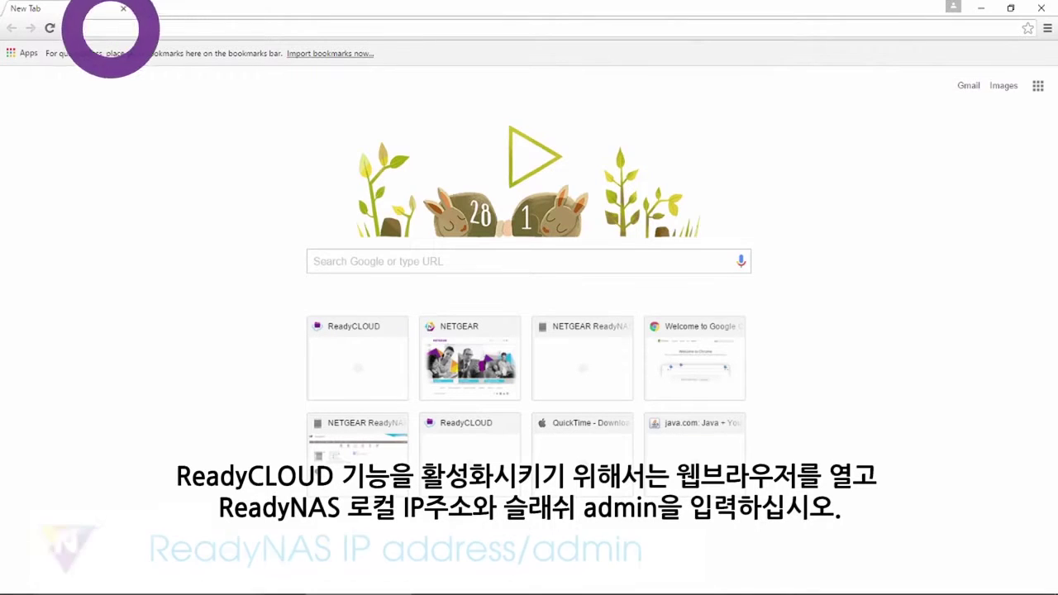
type("192.168.0.138/admin")
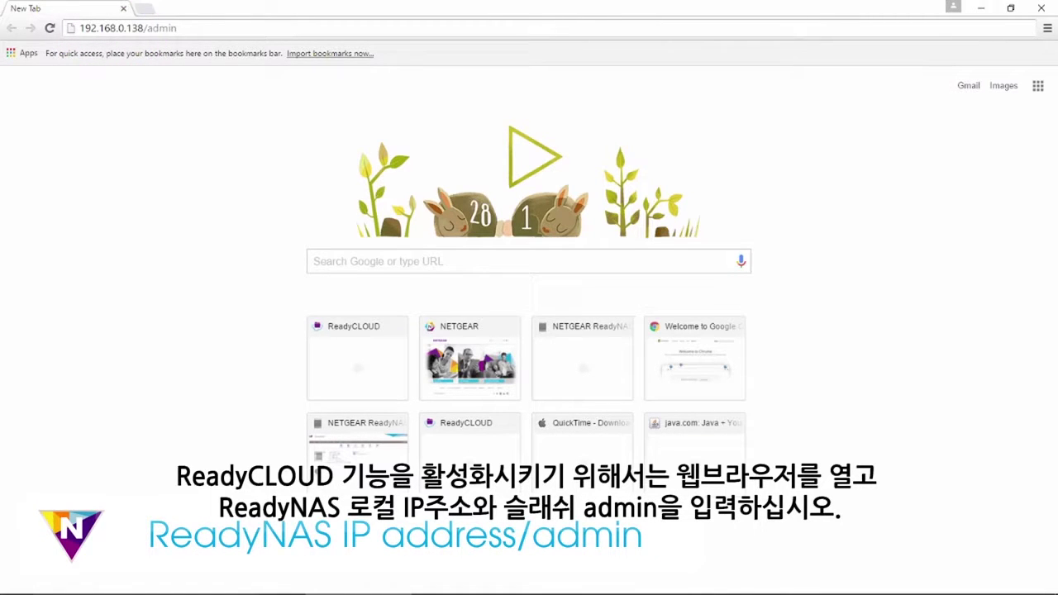
key("Return")
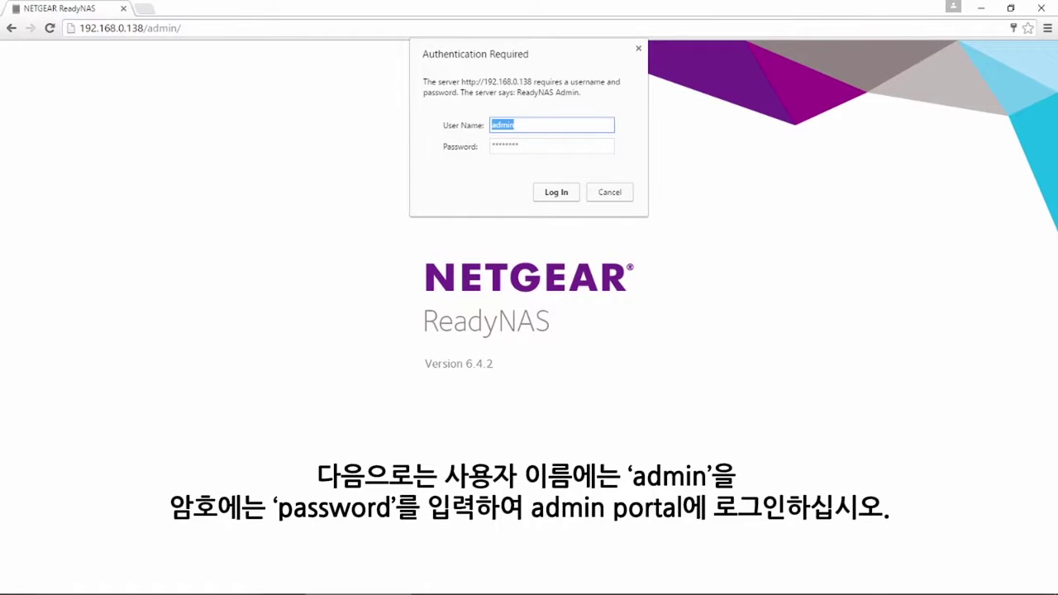
Log into ReadyNAS Admin and switch ReadyCLOUD to ON on the Cloud page
left_click(556, 192)
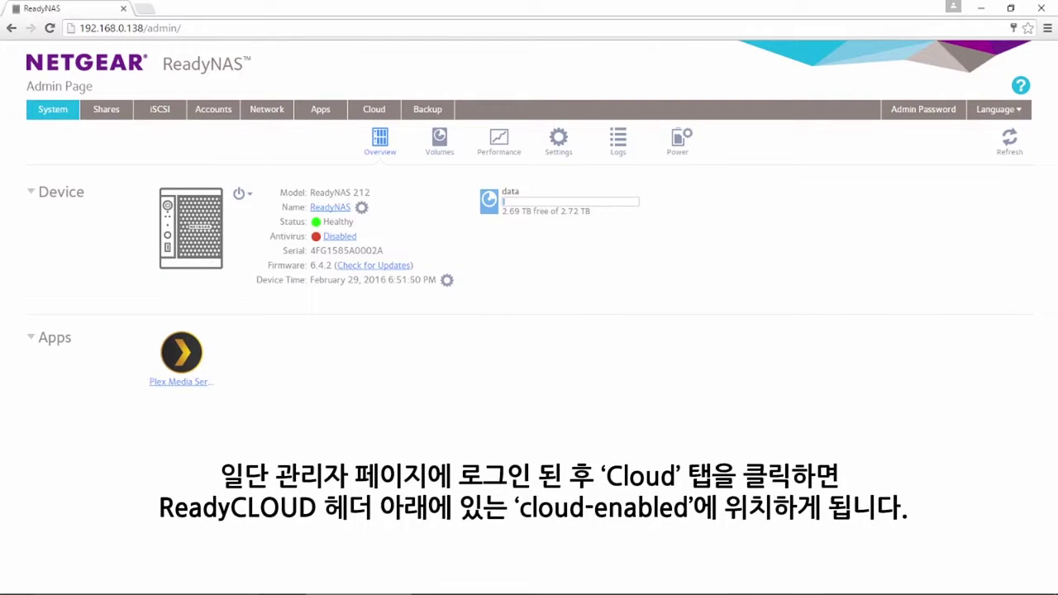
left_click(373, 109)
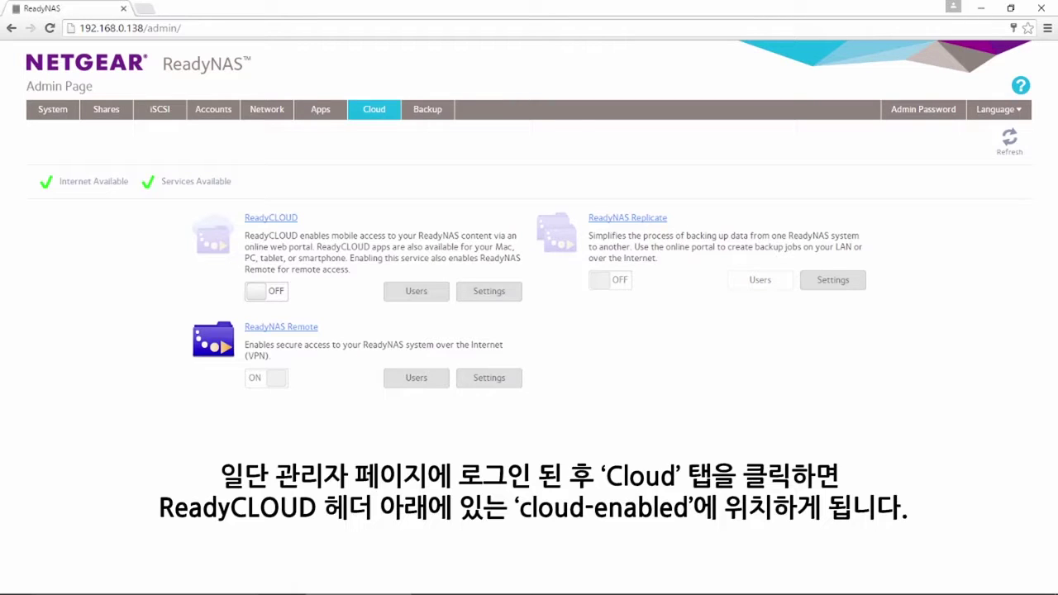
left_click(256, 291)
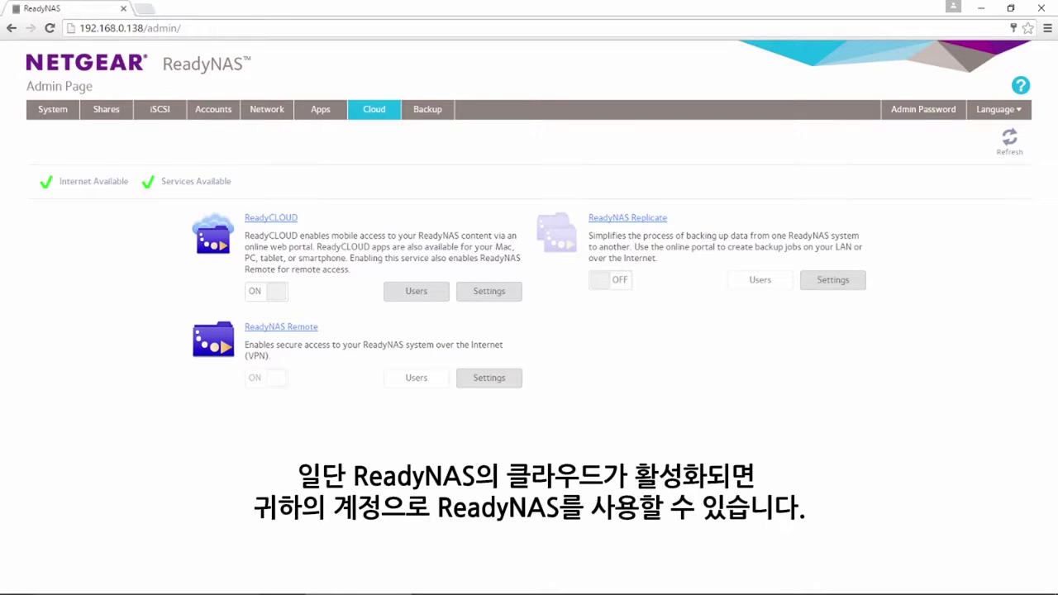
left_click(416, 291)
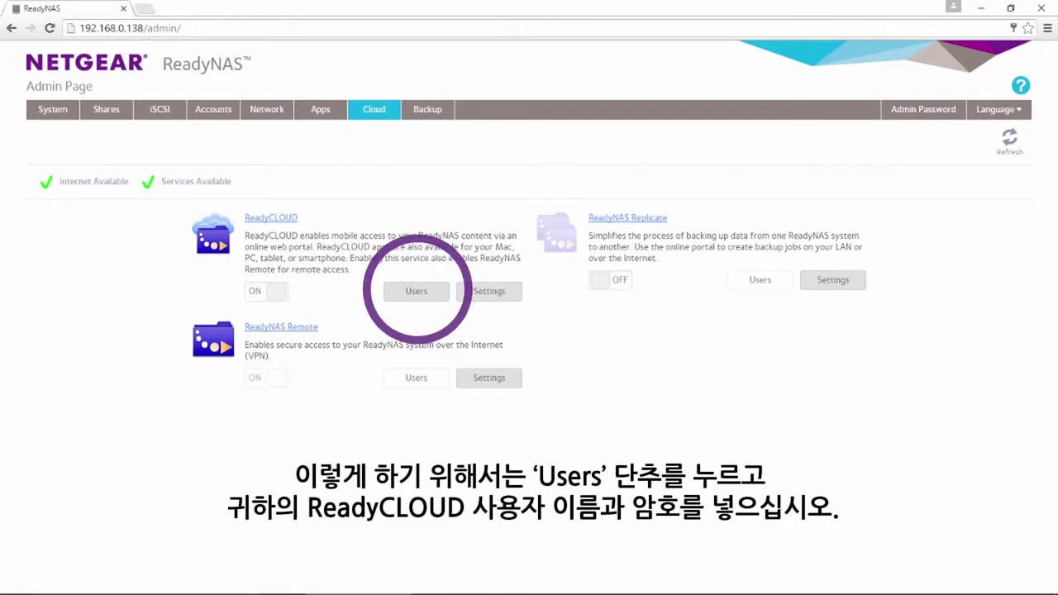
left_click(379, 285)
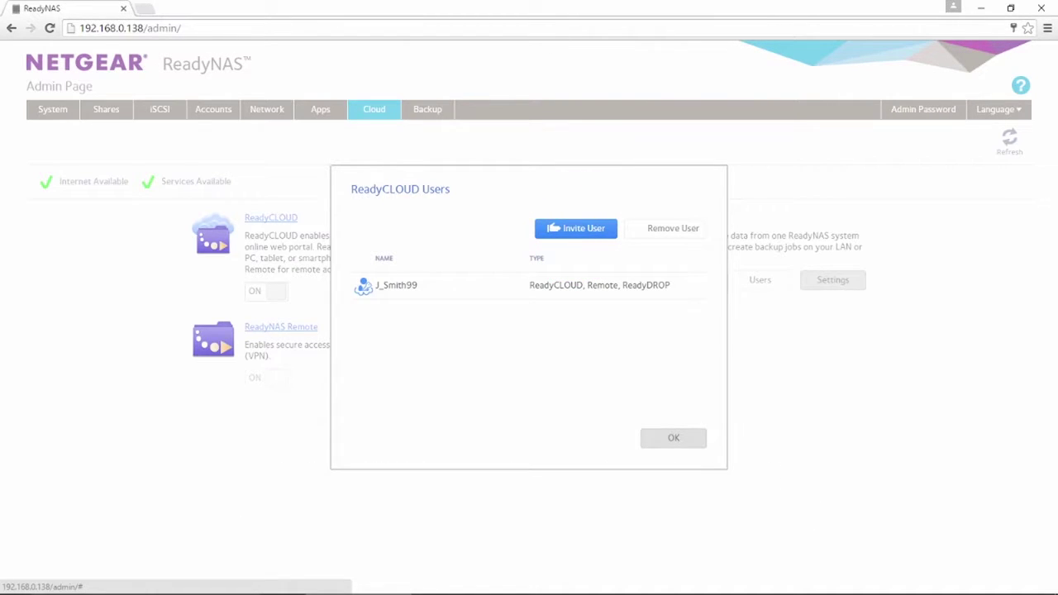
left_click(673, 437)
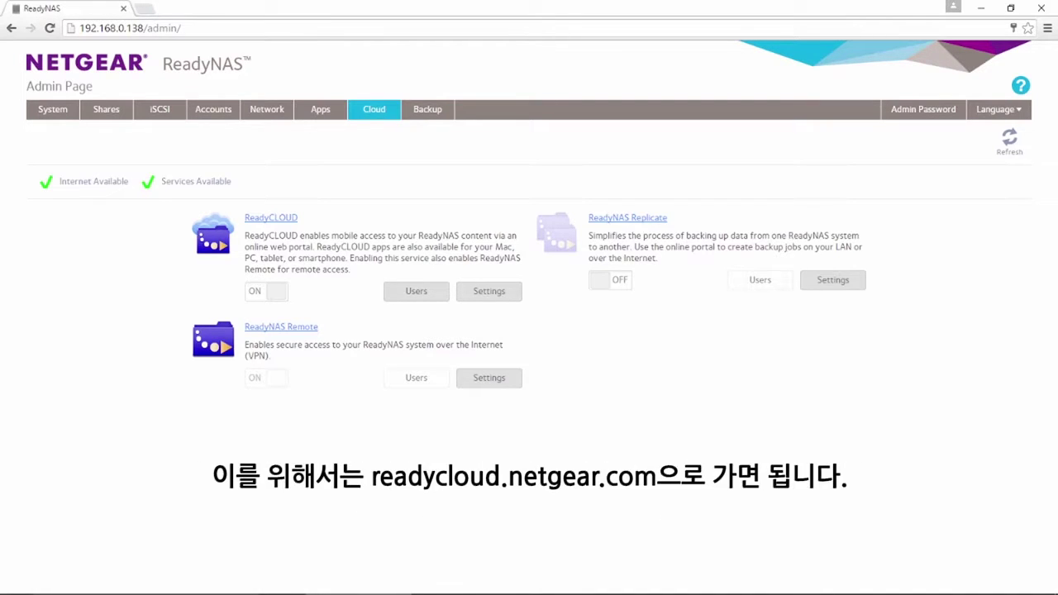
Go to readycloud.netgear.com and sign in with the saved account credentials
type("readycloud.netgear.com")
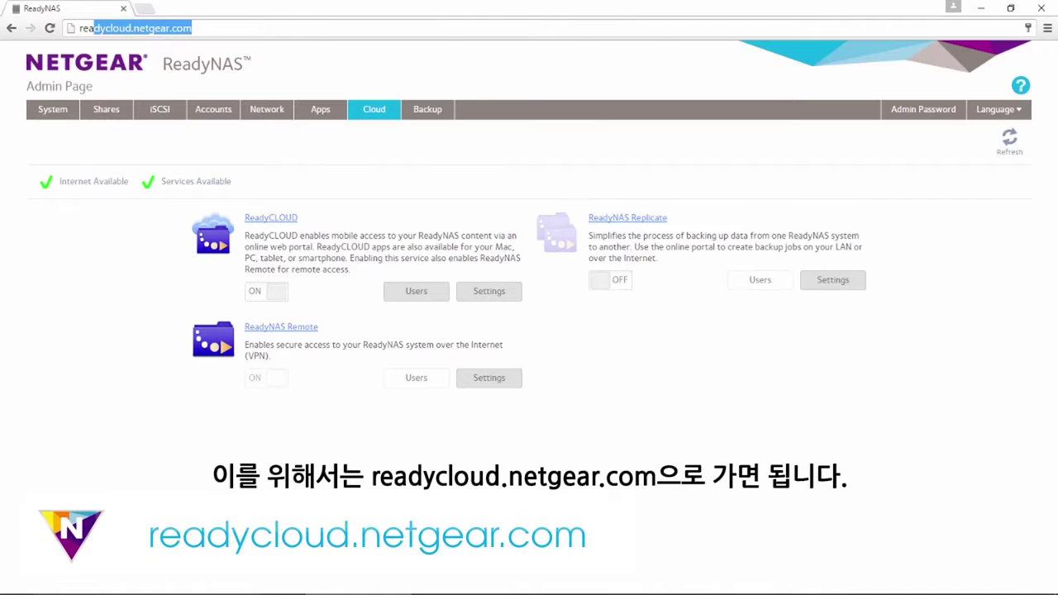
key("Return")
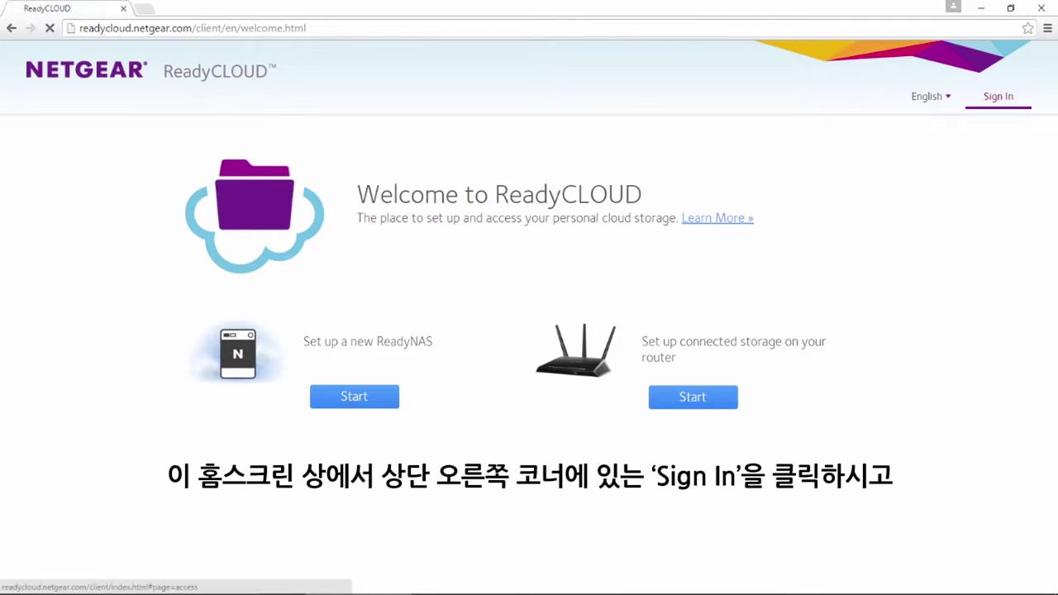
left_click(998, 96)
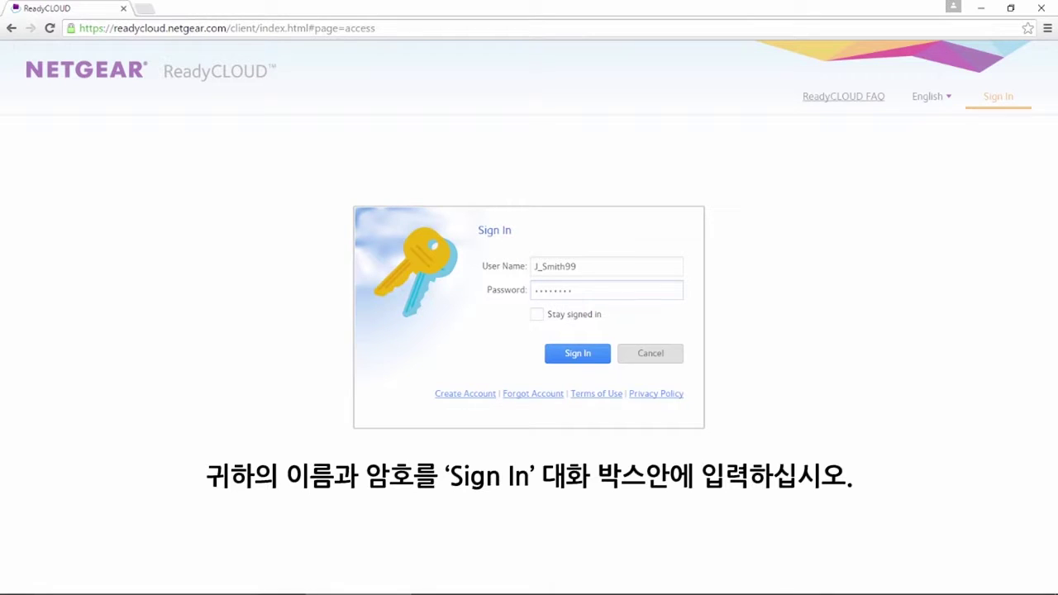
key("Return")
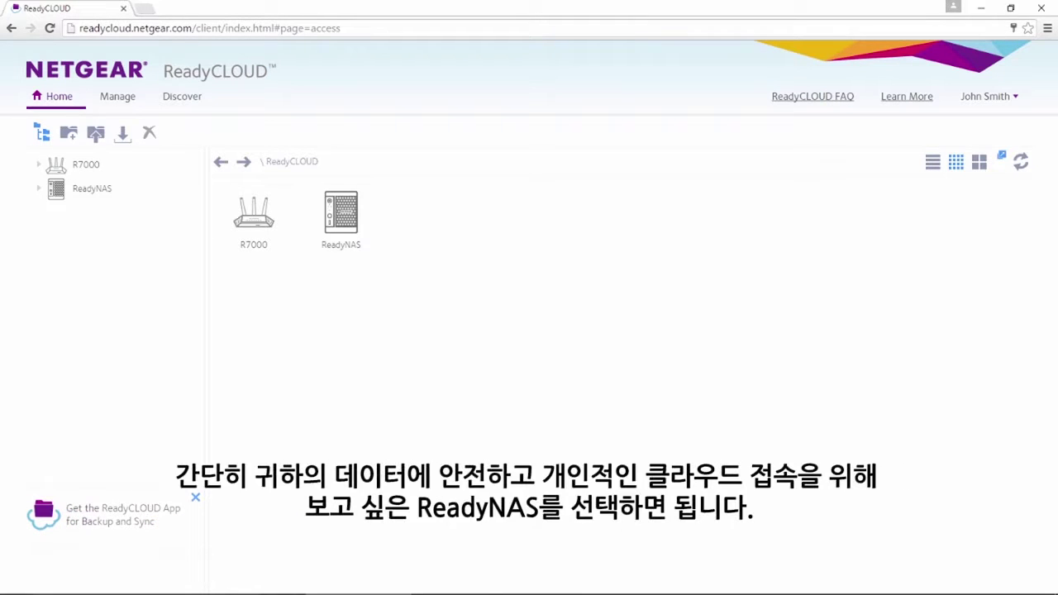
Open the ReadyNAS device's share folders and then its Pictures folder
left_click(340, 219)
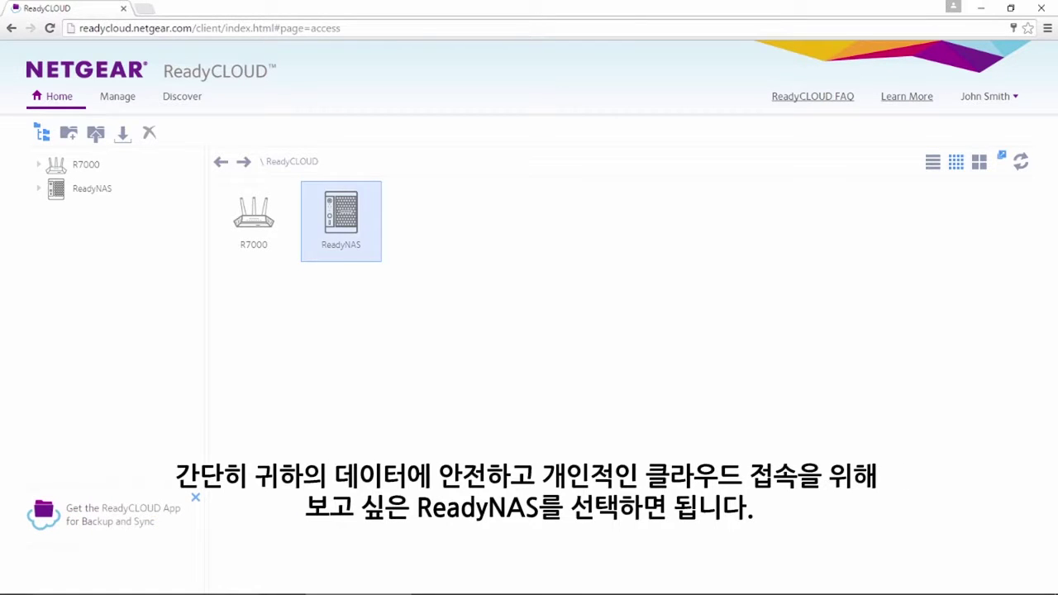
key("Return")
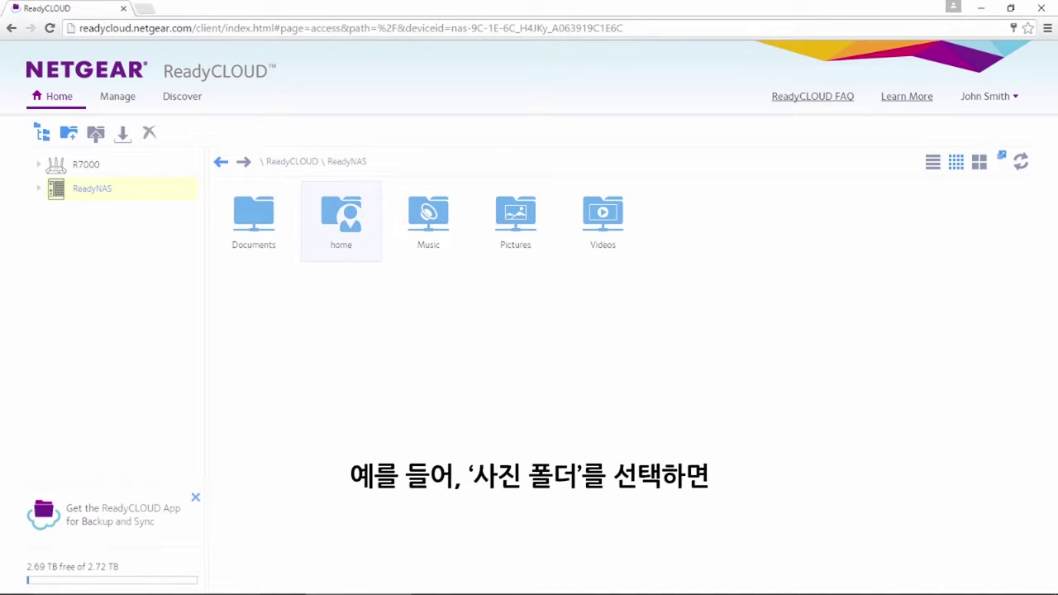
double_click(514, 215)
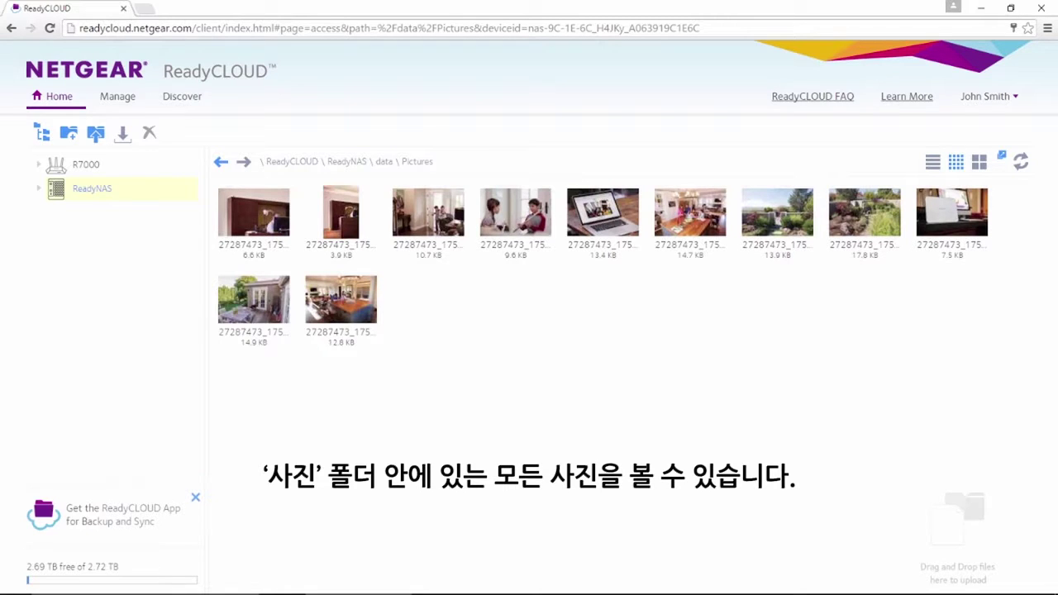
Paste a web link for 27287473_1752376.jpg into chat, then cancel the password and notify options
left_click(341, 301)
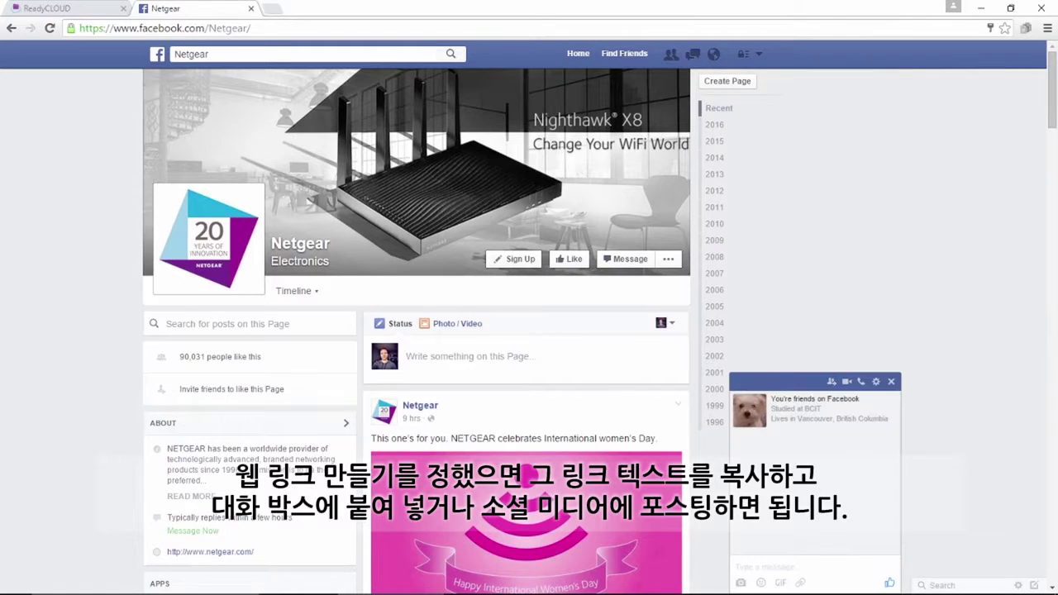
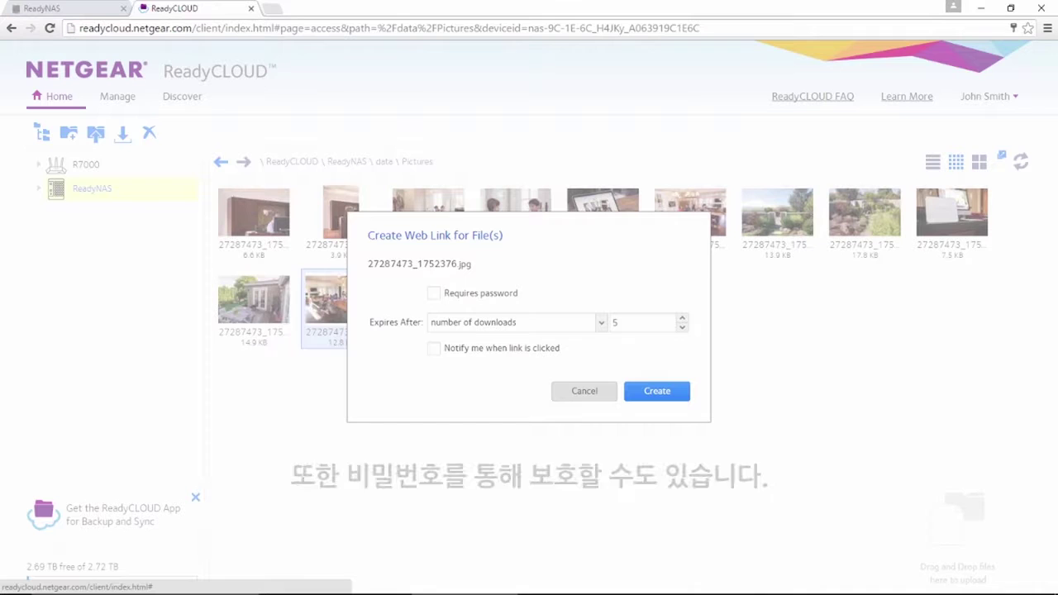
left_click(433, 293)
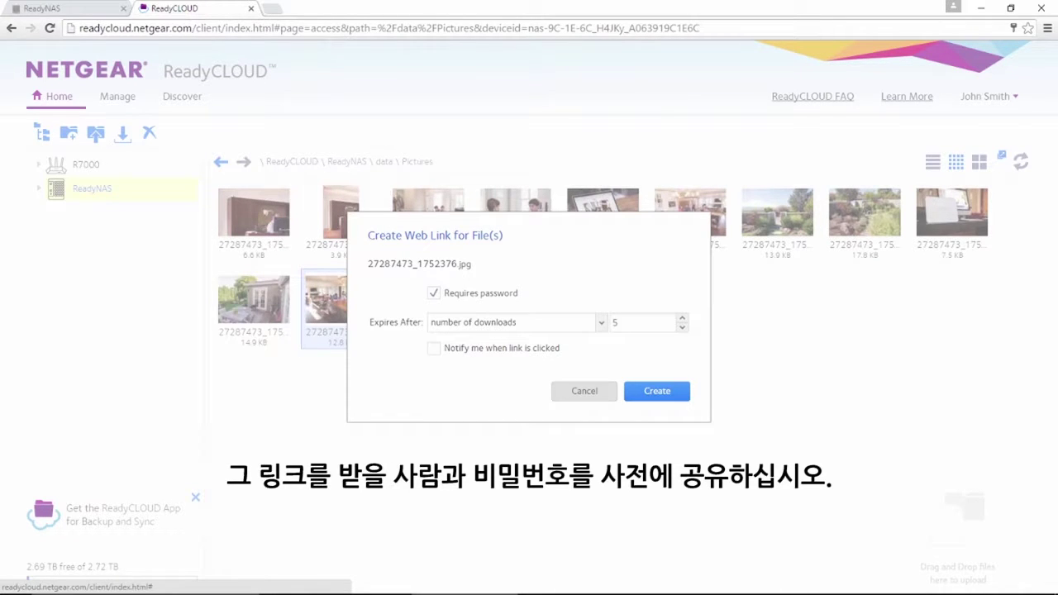
left_click(433, 348)
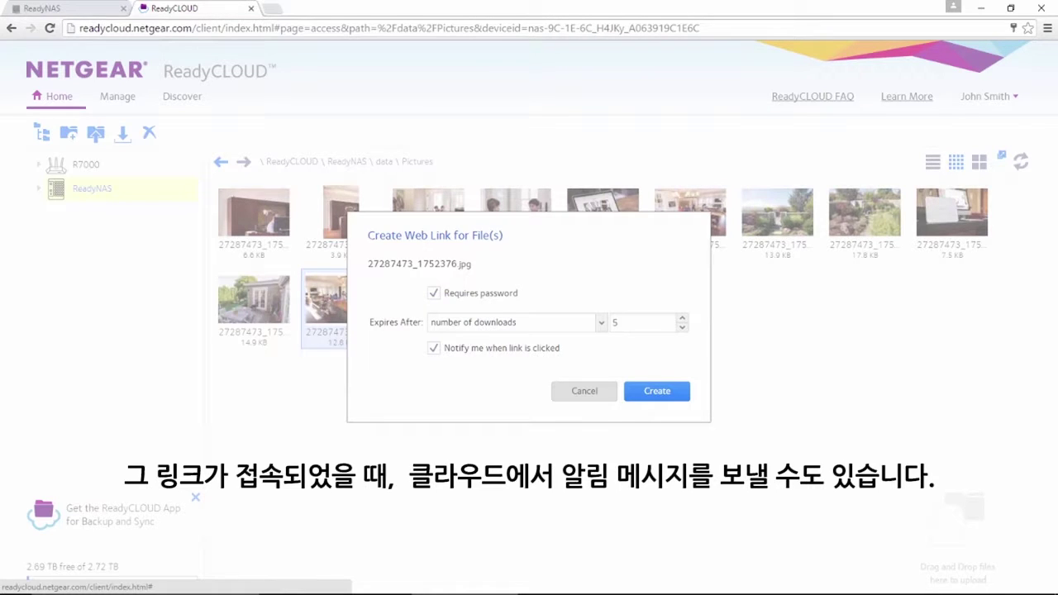
left_click(583, 390)
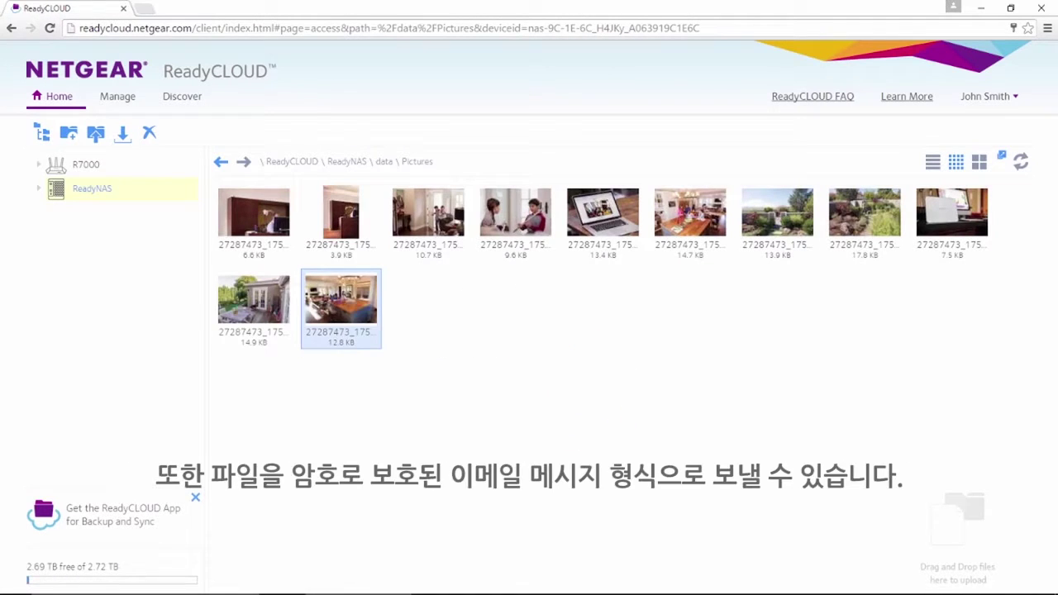
Email 27287473_1752376.jpg as a password-protected link with the message 'Hope you enjoy!' to the recipient's address
left_click(339, 302)
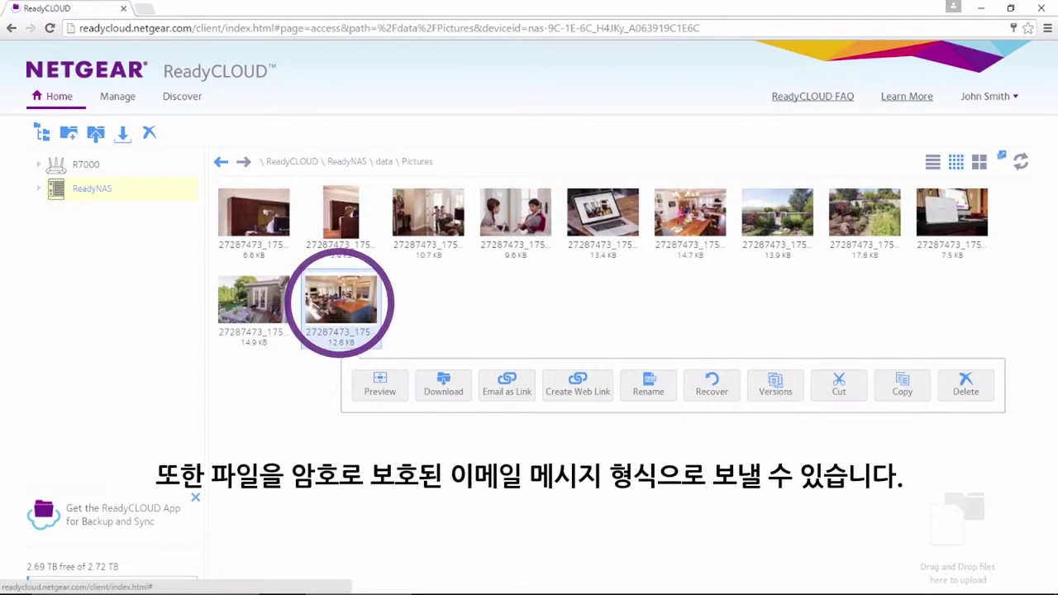
left_click(506, 385)
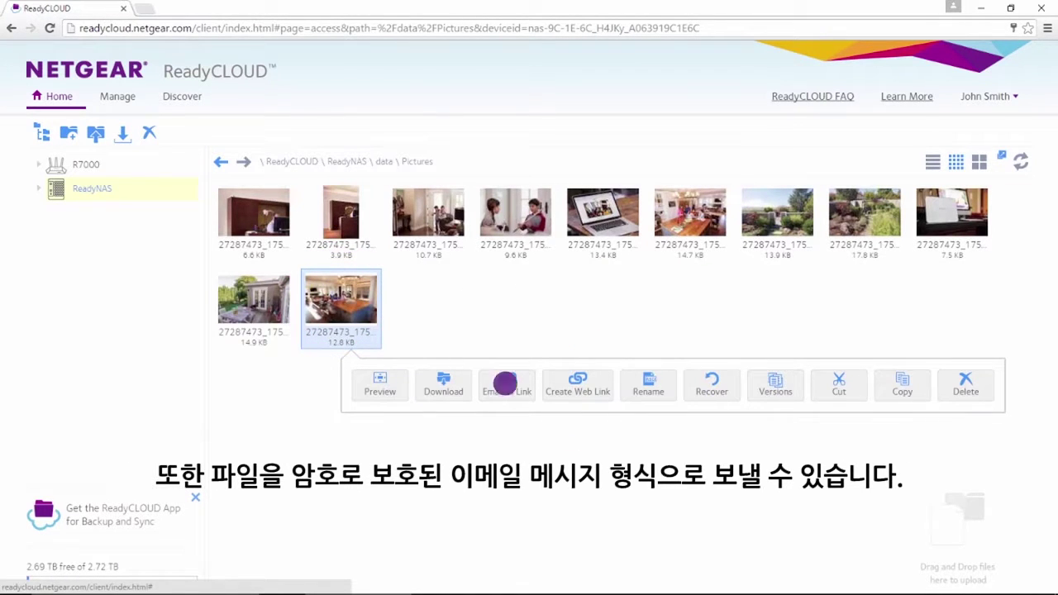
left_click(431, 379)
key("Return")
key("Return")
type("Hope you enjoy!")
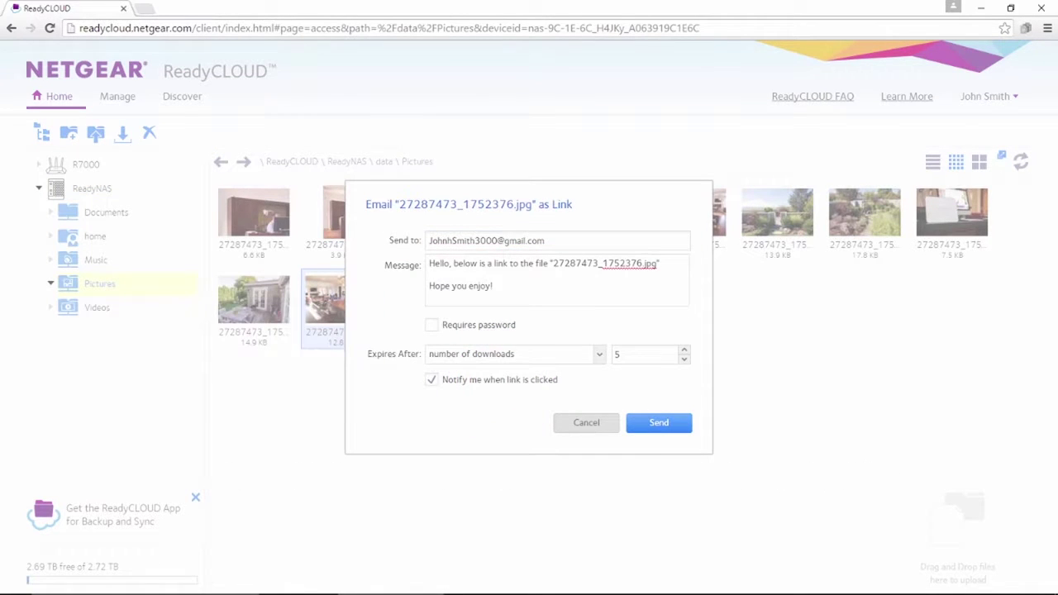
left_click(430, 325)
left_click(659, 422)
left_click(608, 353)
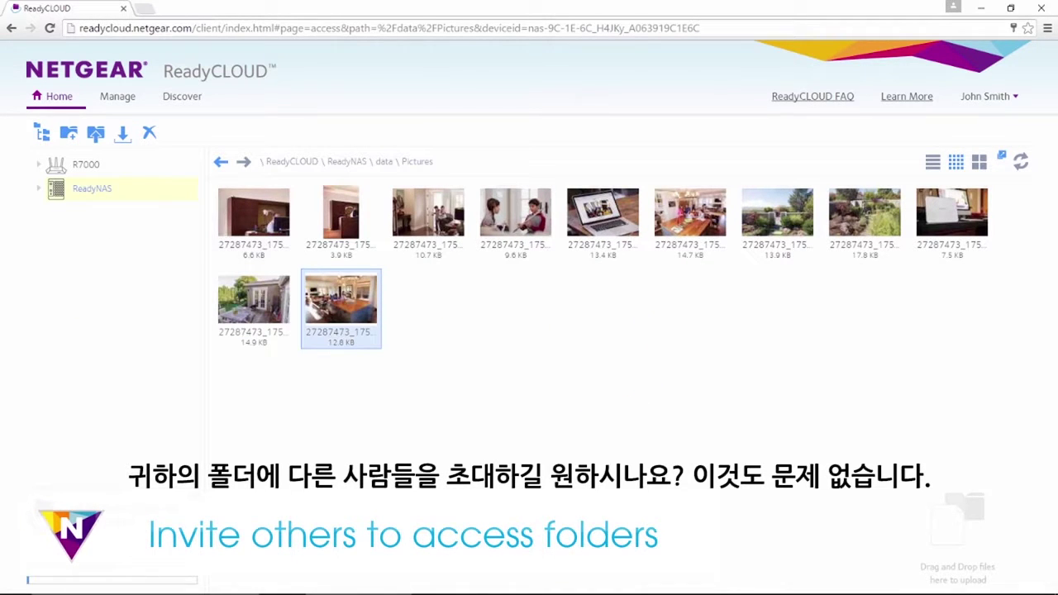
Go back to the ReadyNAS folders and start sharing Pictures as a link
left_click(96, 133)
left_click(515, 213)
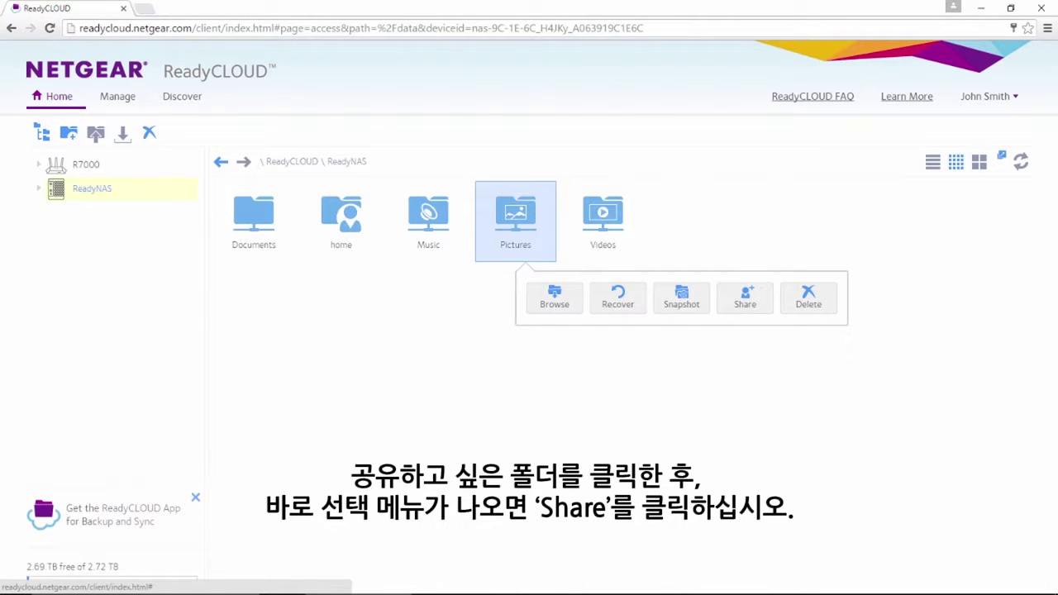
left_click(744, 295)
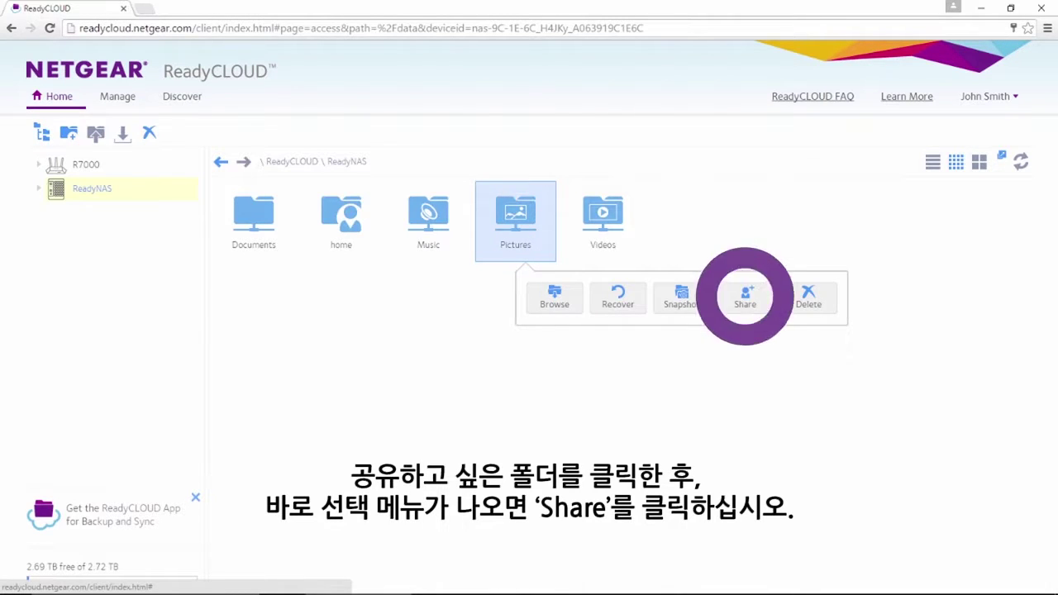
left_click(351, 234)
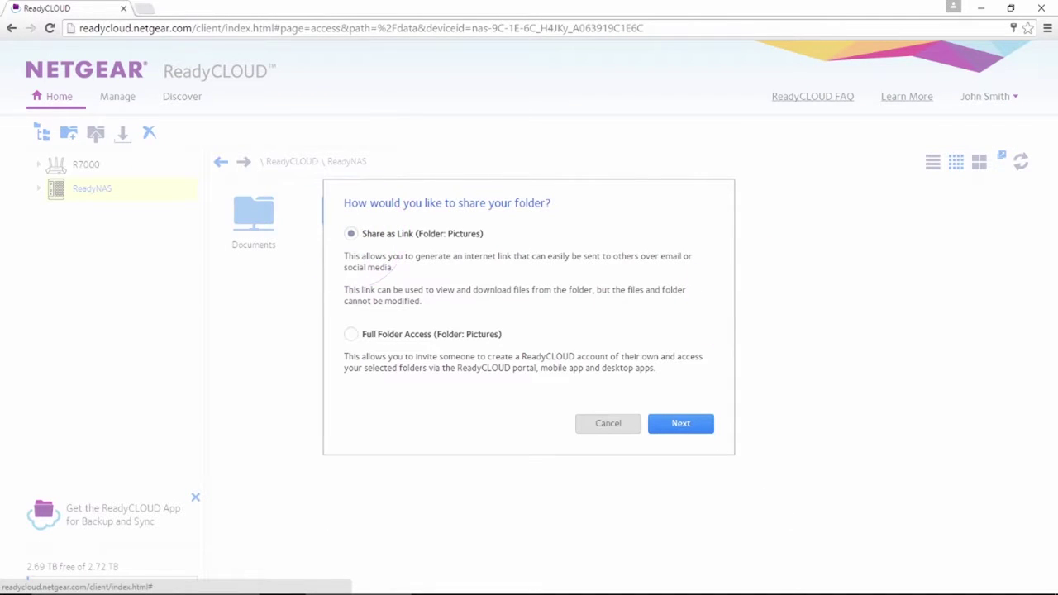
left_click(680, 423)
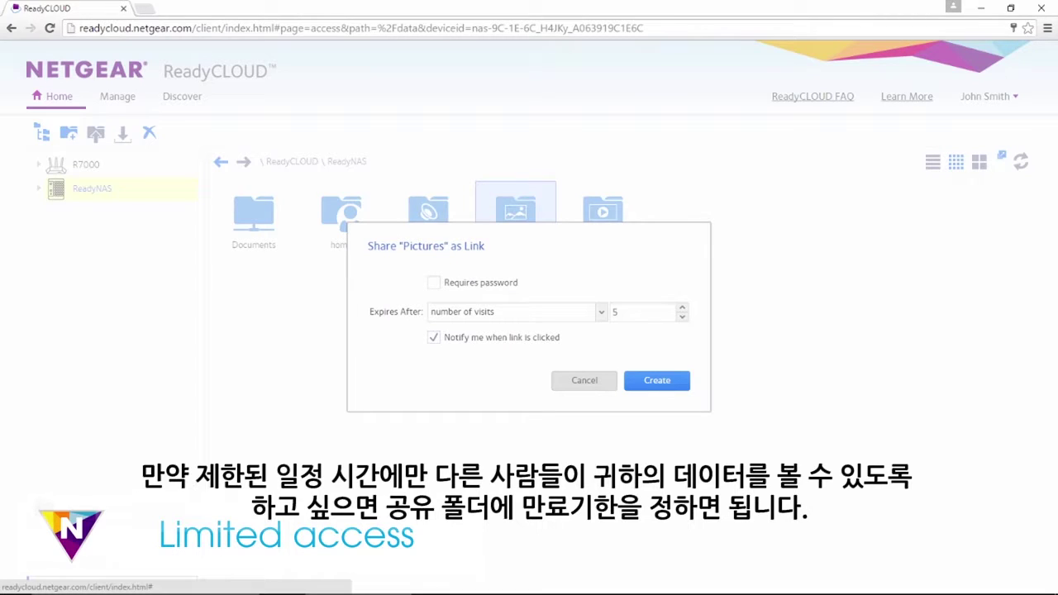
Set the link to expire on 03/12/2016, generate it and close the link window
left_click(450, 313)
left_click(449, 354)
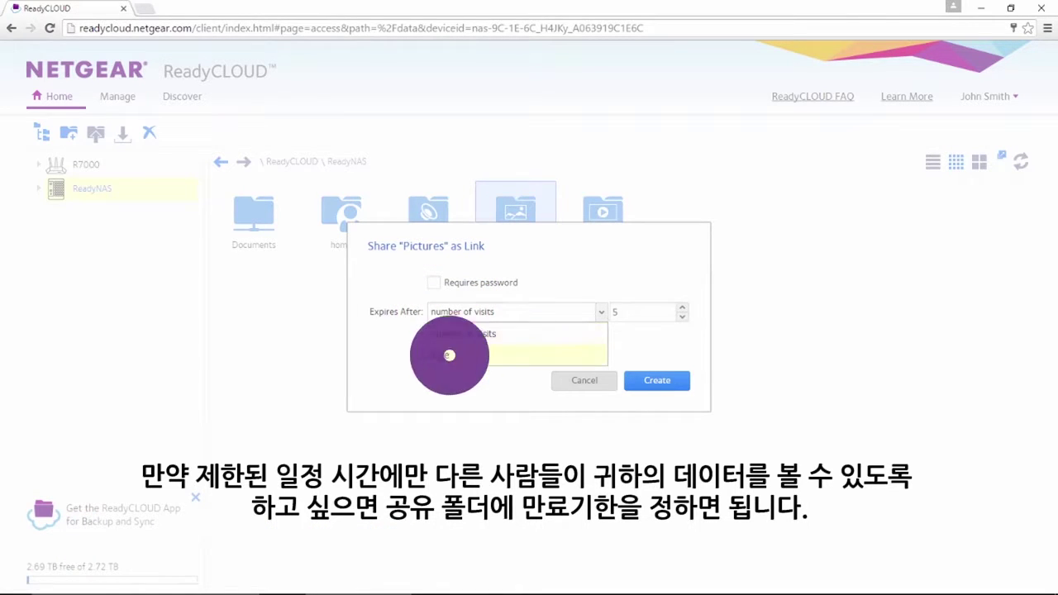
left_click(647, 312)
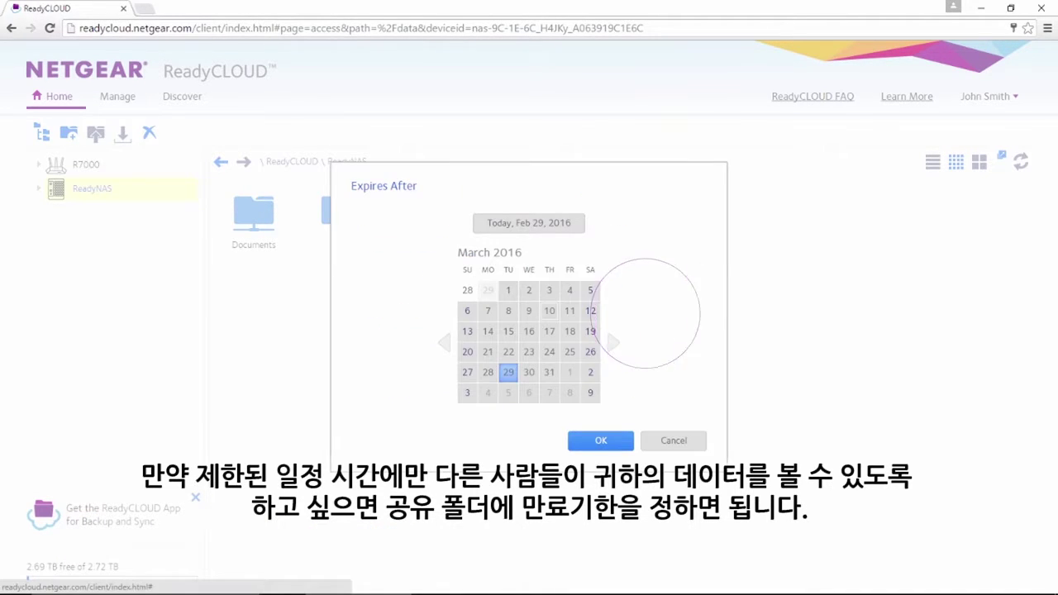
left_click(590, 311)
left_click(600, 439)
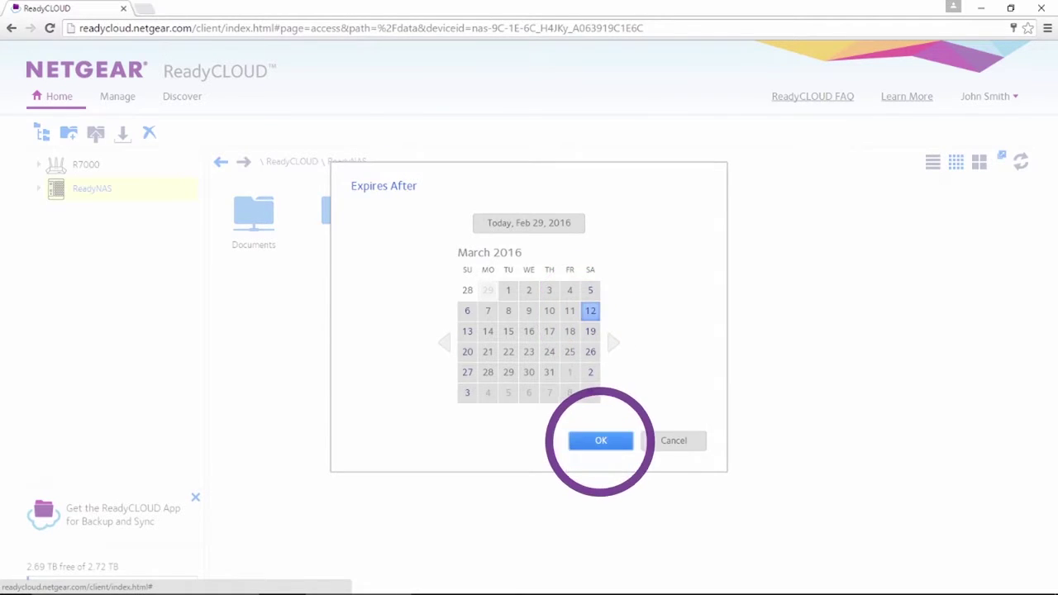
left_click(661, 382)
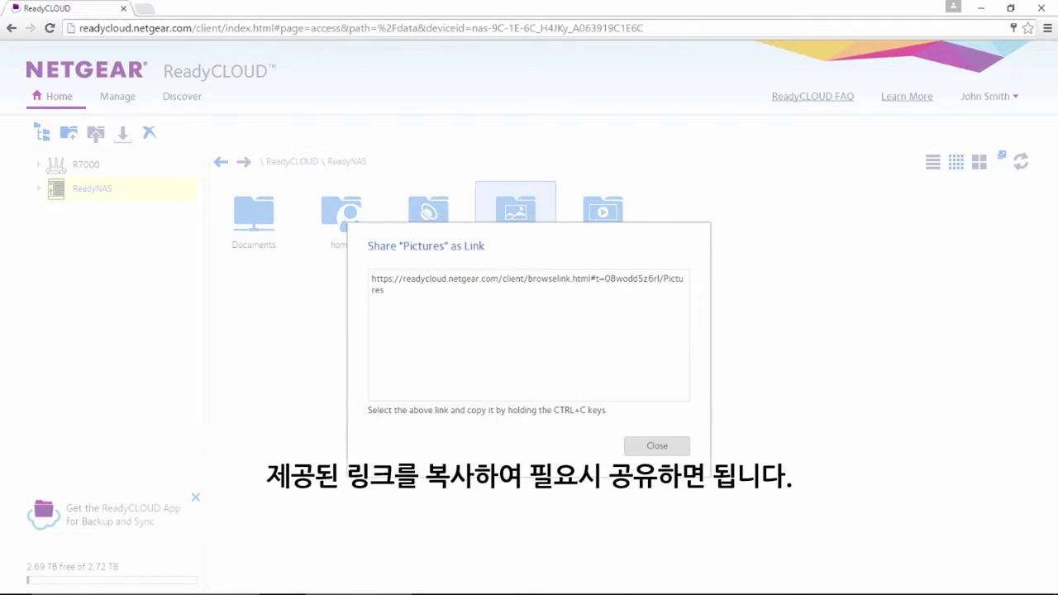
left_click(656, 445)
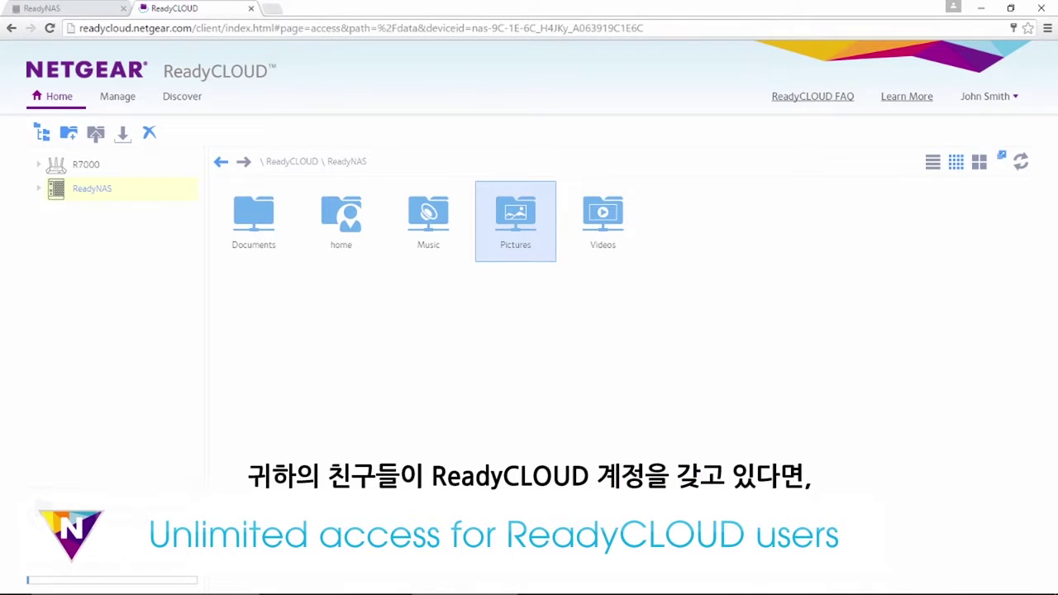
left_click(515, 207)
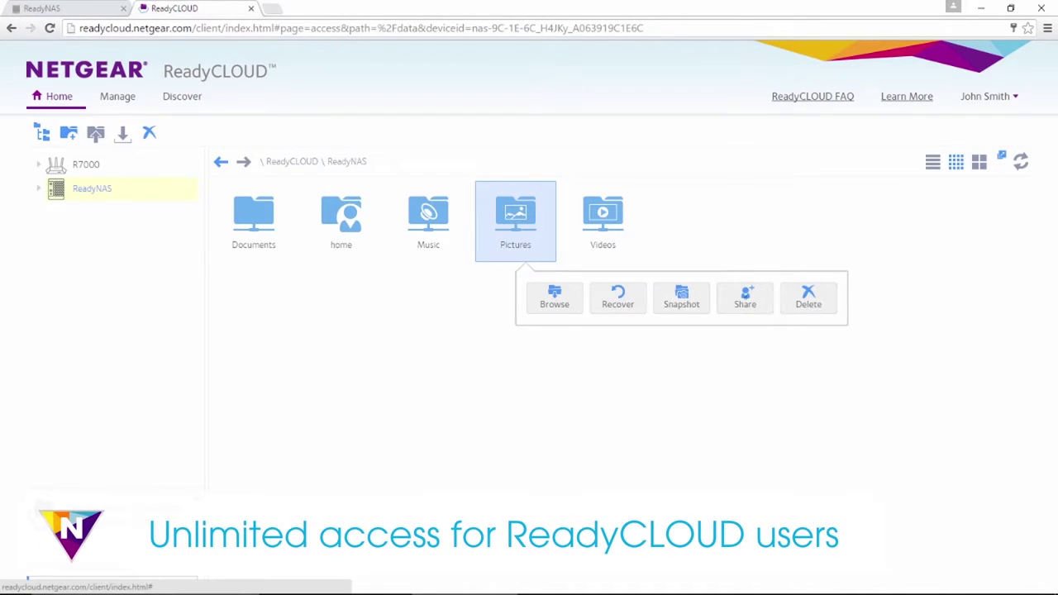
Invite the friend's e-mail address with Full Folder Access to Pictures, accepting the anonymous access warning
left_click(745, 299)
left_click(350, 334)
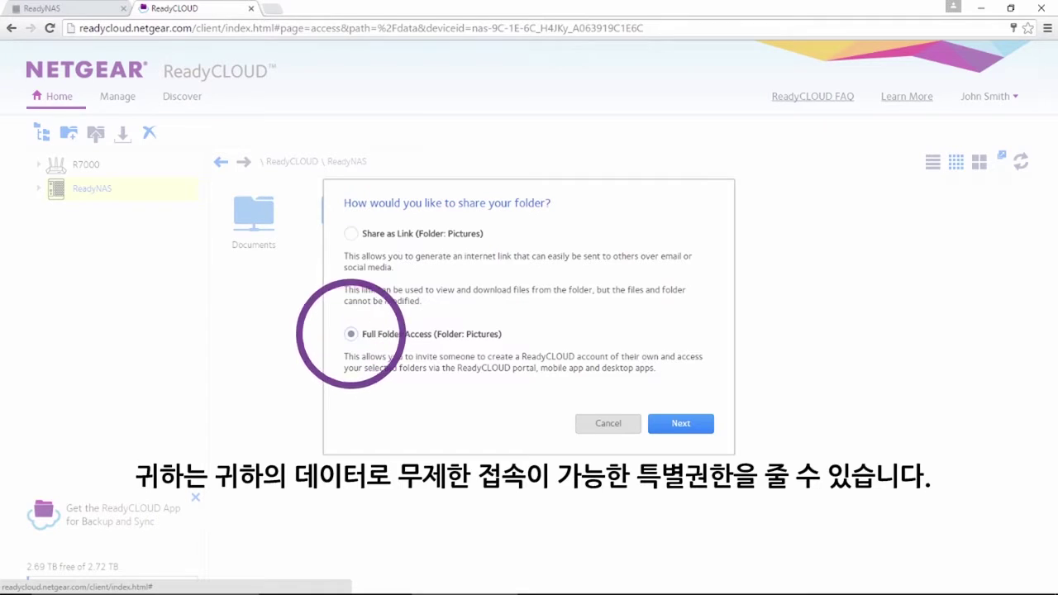
left_click(680, 423)
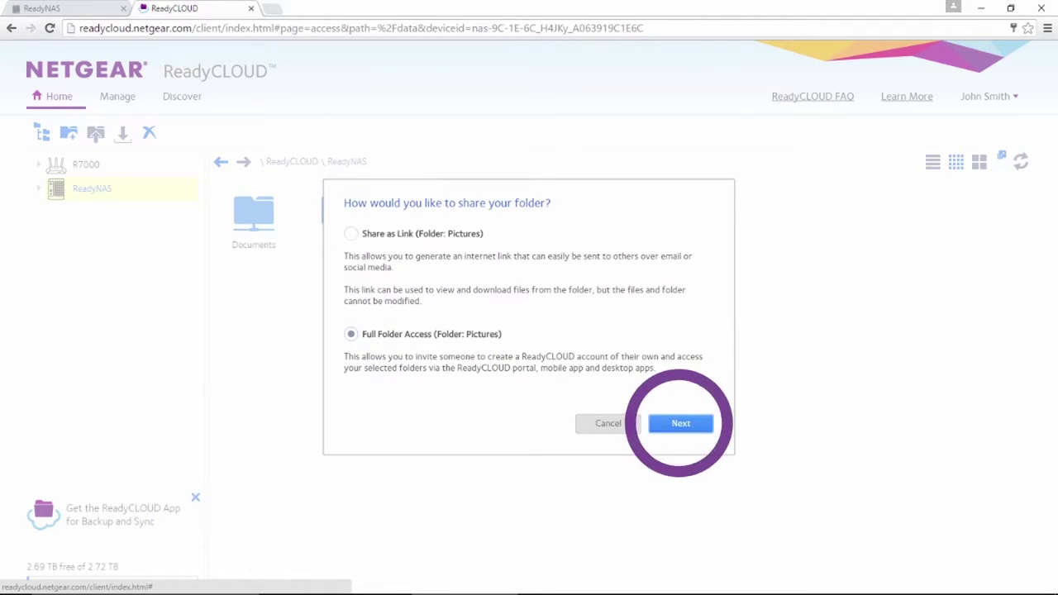
left_click(529, 420)
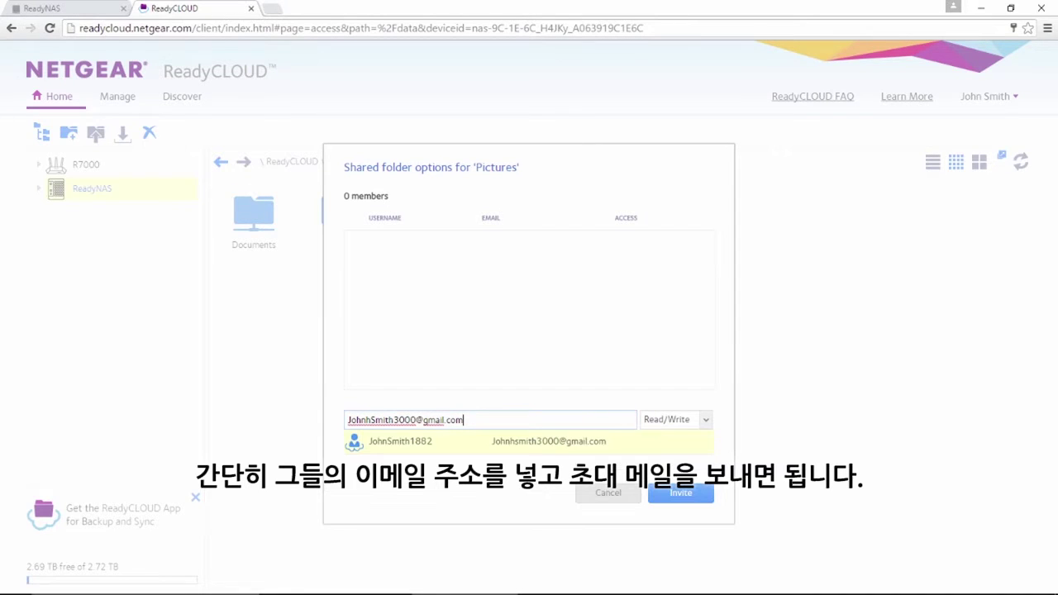
left_click(680, 492)
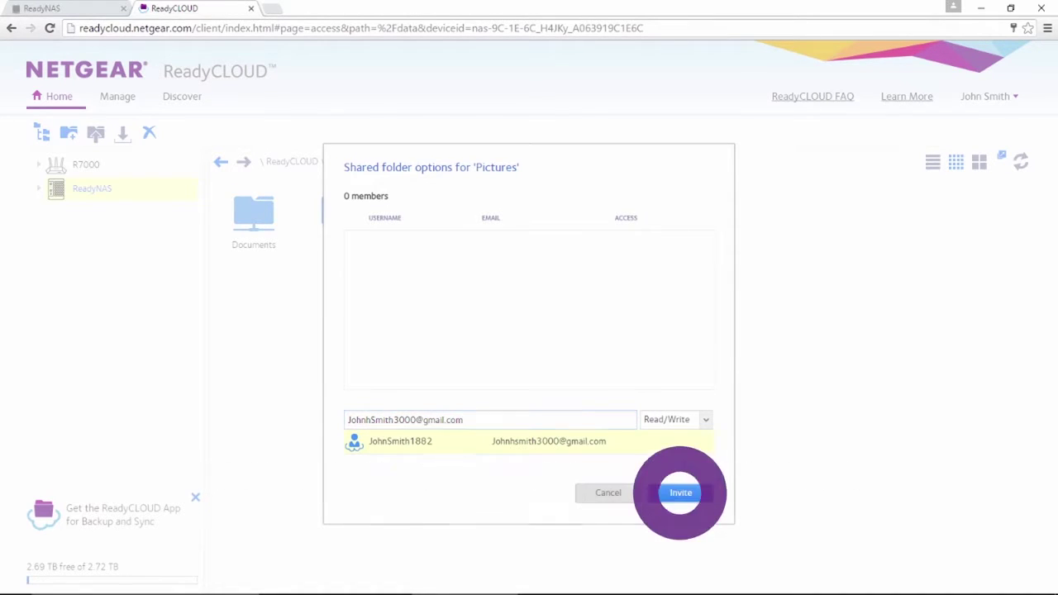
left_click(627, 493)
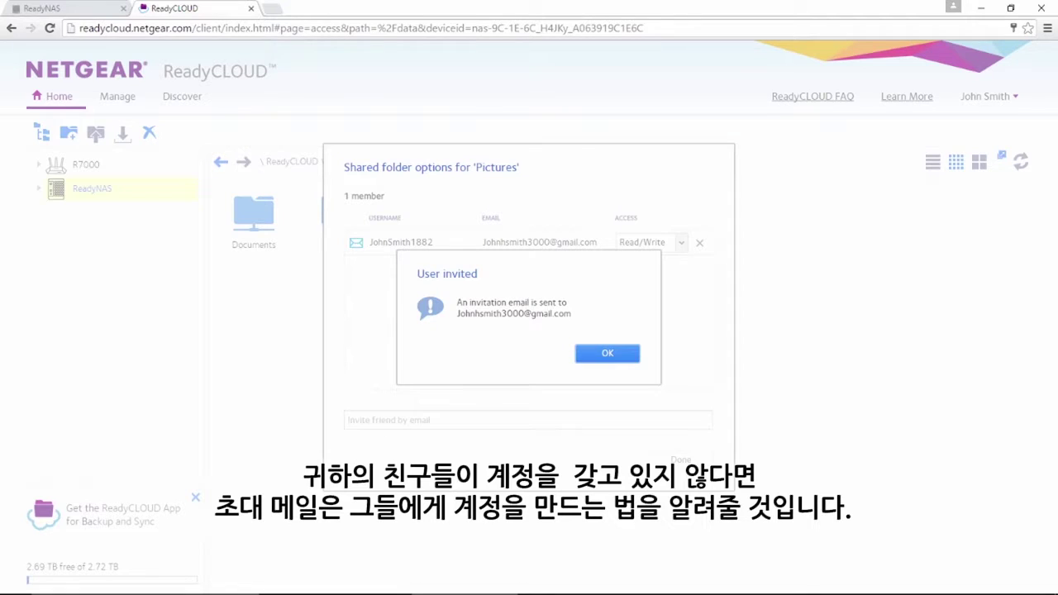
left_click(608, 353)
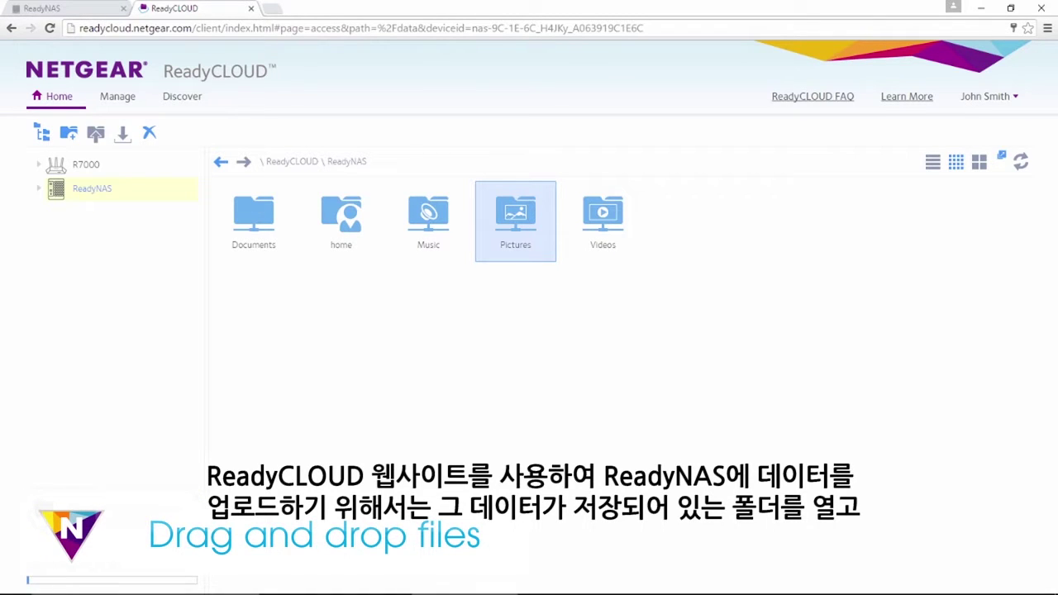
Drag all 11 photos from the local Pictures folder into ReadyCLOUD to upload them
left_click(1009, 7)
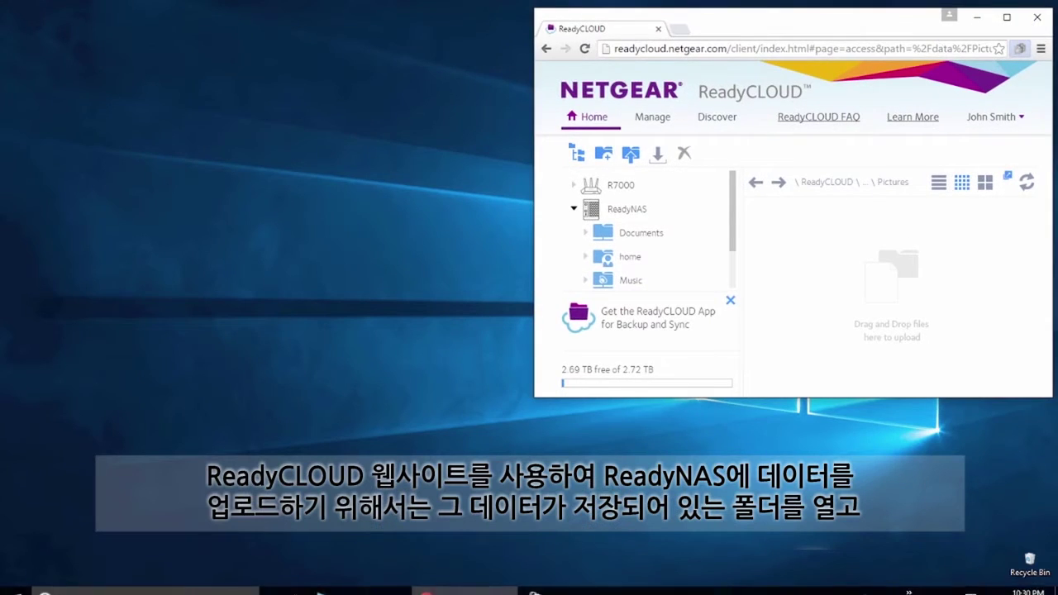
left_click(319, 581)
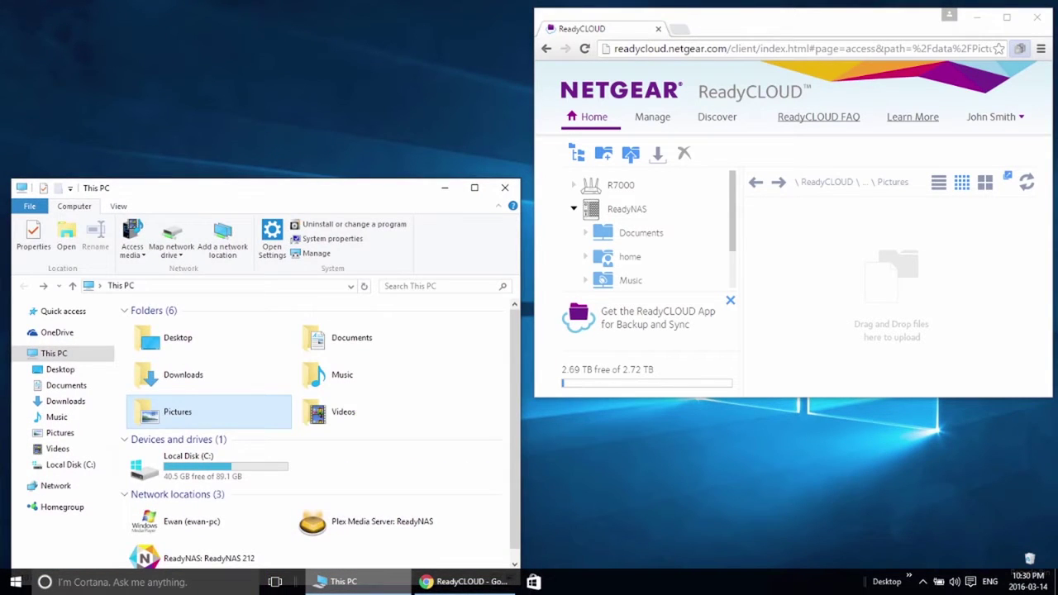
double_click(169, 406)
left_click_drag(476, 531, 892, 282)
left_click(1007, 16)
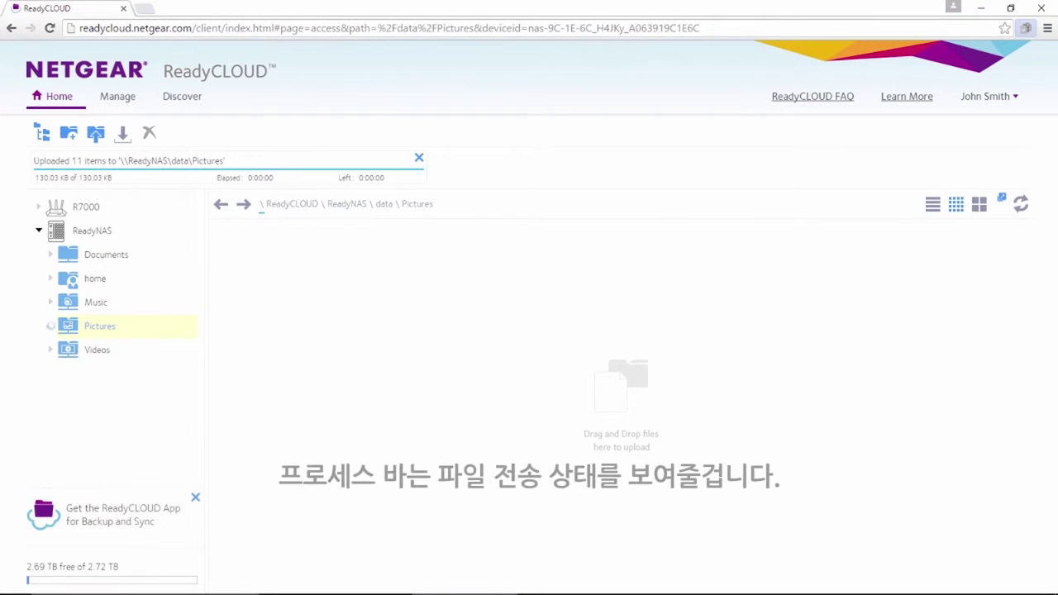